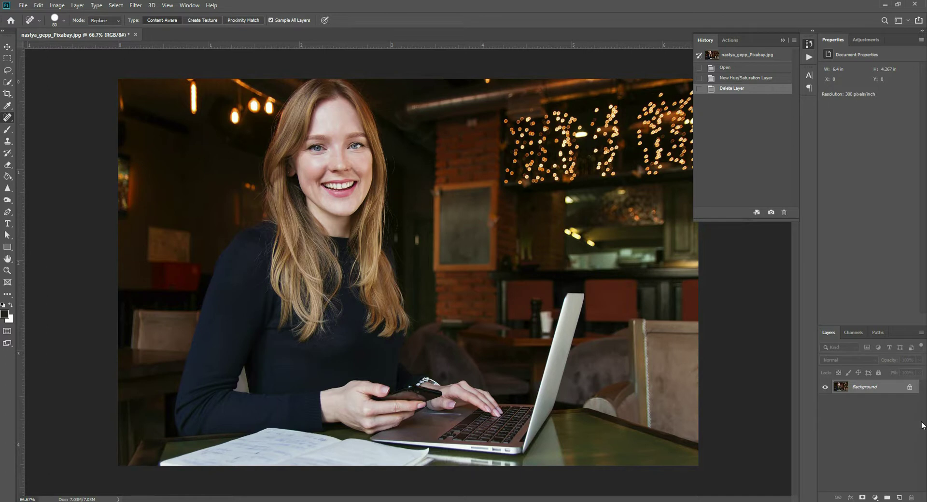
# Add a Hue/Saturation adjustment layer above the Background photo and show its properties.
pyautogui.click(876, 498)
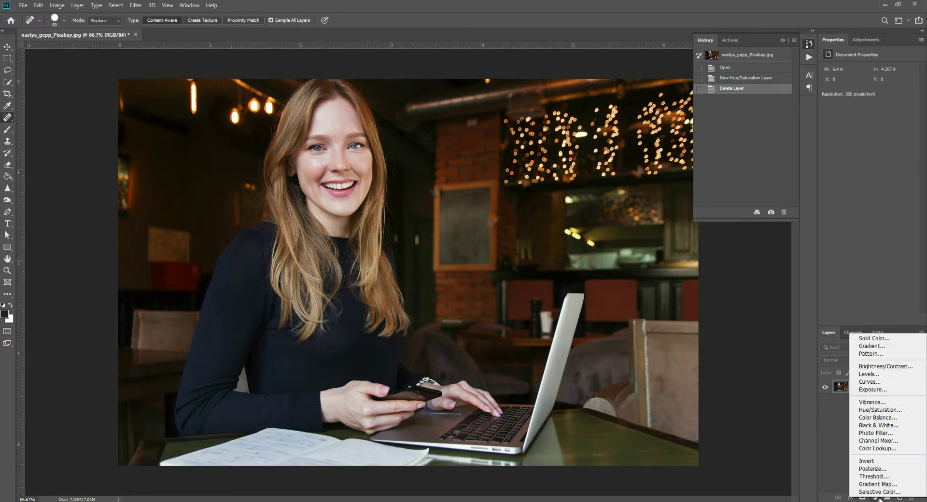
pyautogui.click(893, 413)
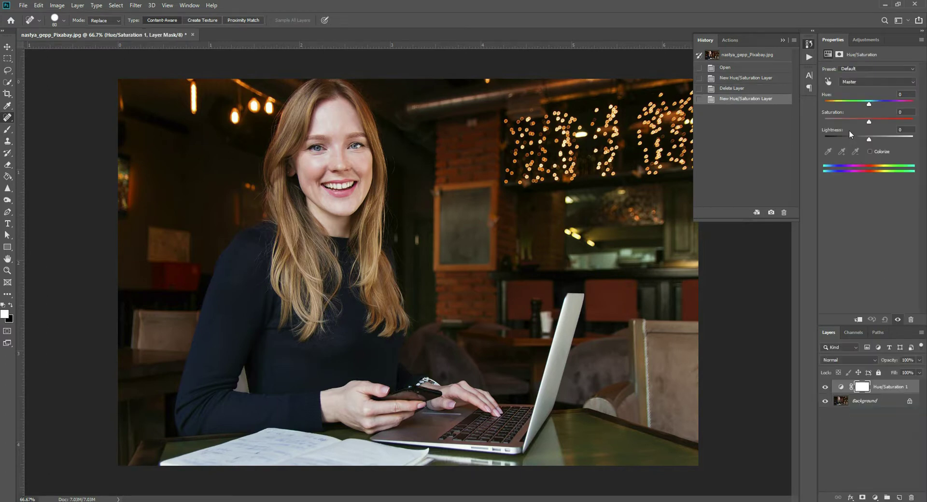
pyautogui.click(865, 39)
pyautogui.click(837, 42)
pyautogui.click(913, 387)
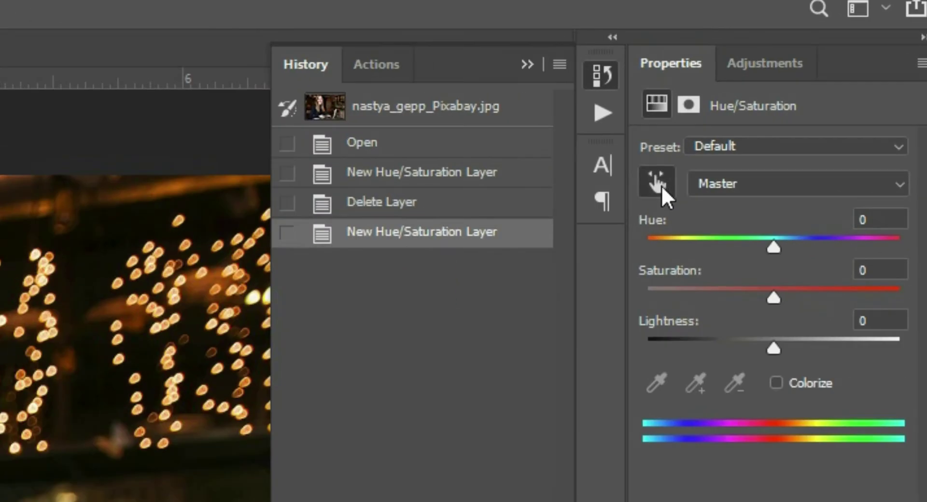
# Target the Reds with on-image sampling, and set their hue to +180 and saturation to +100 to reveal the affected areas.
pyautogui.click(658, 184)
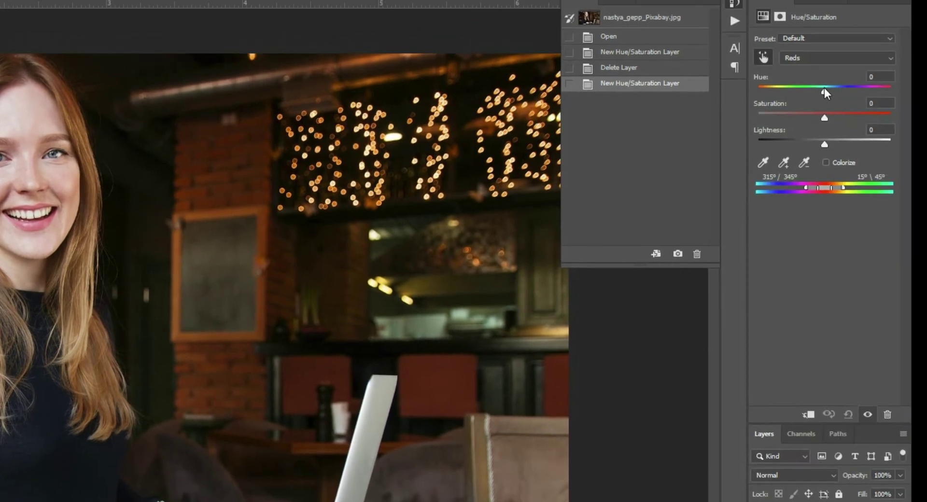
pyautogui.click(824, 90)
pyautogui.moveTo(824, 88); pyautogui.dragTo(902, 88)
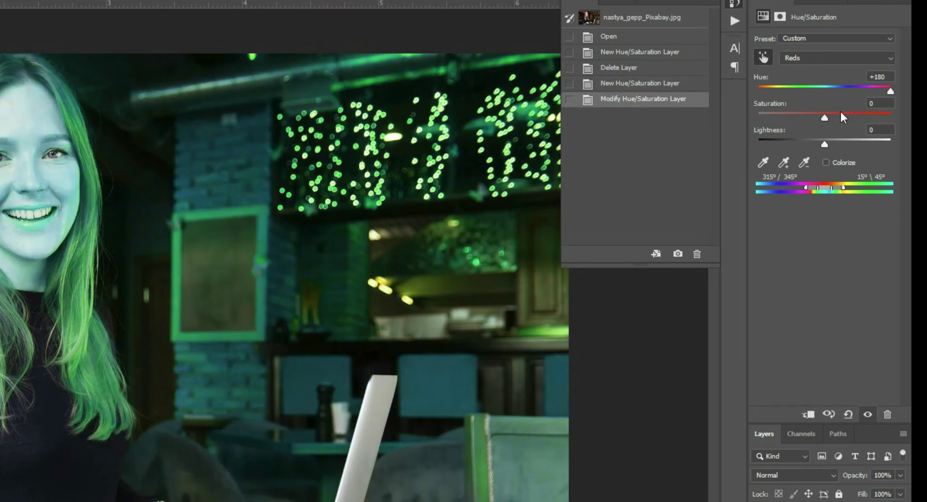
pyautogui.moveTo(826, 117); pyautogui.dragTo(893, 118)
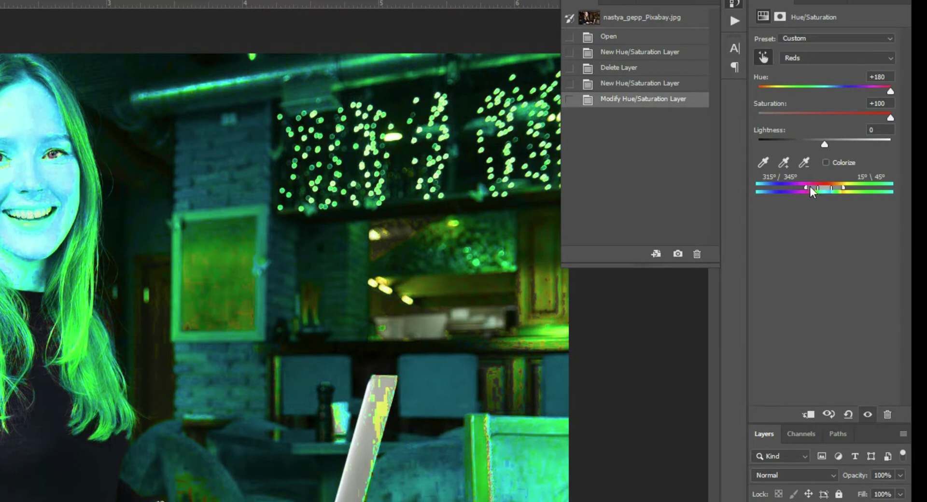
# Narrow the Reds color range to 326°/341° and 357°\13° so it isolates the reddish skin areas.
pyautogui.moveTo(810, 189); pyautogui.dragTo(834, 189)
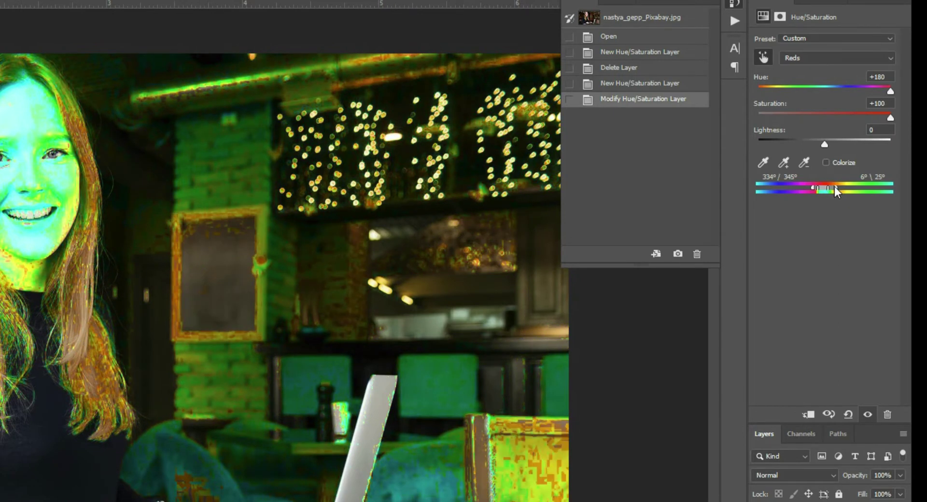
pyautogui.moveTo(833, 187); pyautogui.dragTo(820, 189)
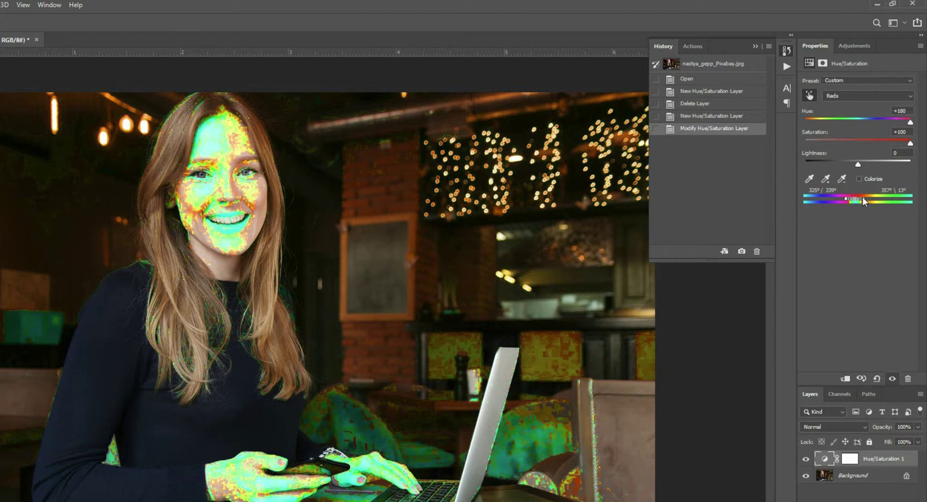
pyautogui.moveTo(862, 197); pyautogui.dragTo(862, 199)
pyautogui.moveTo(845, 199); pyautogui.dragTo(850, 200)
pyautogui.moveTo(850, 199); pyautogui.dragTo(851, 199)
# Reset the hue and saturation of the Reds to 0.
pyautogui.click(895, 112)
pyautogui.write('0')
pyautogui.click(894, 132)
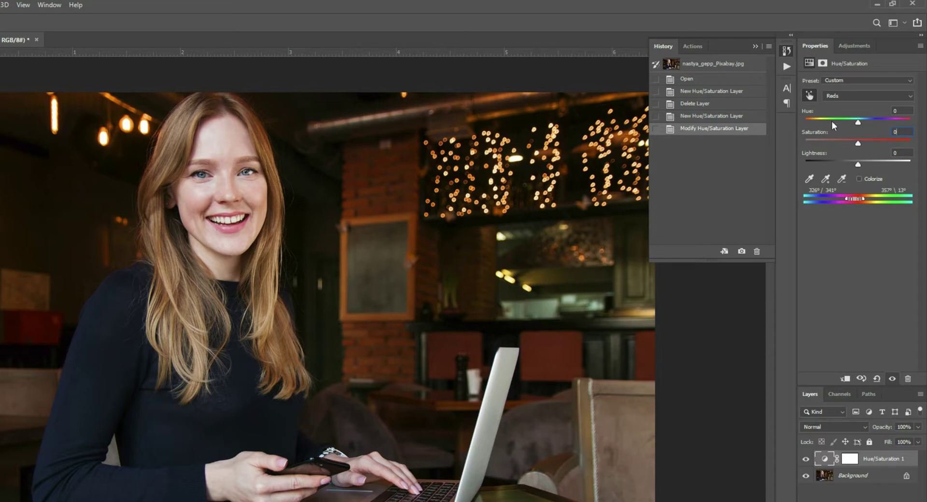
# Fine-tune the Reds with a slight positive hue shift, slightly lower saturation and higher lightness to reduce the skin redness.
pyautogui.moveTo(857, 122); pyautogui.dragTo(866, 123)
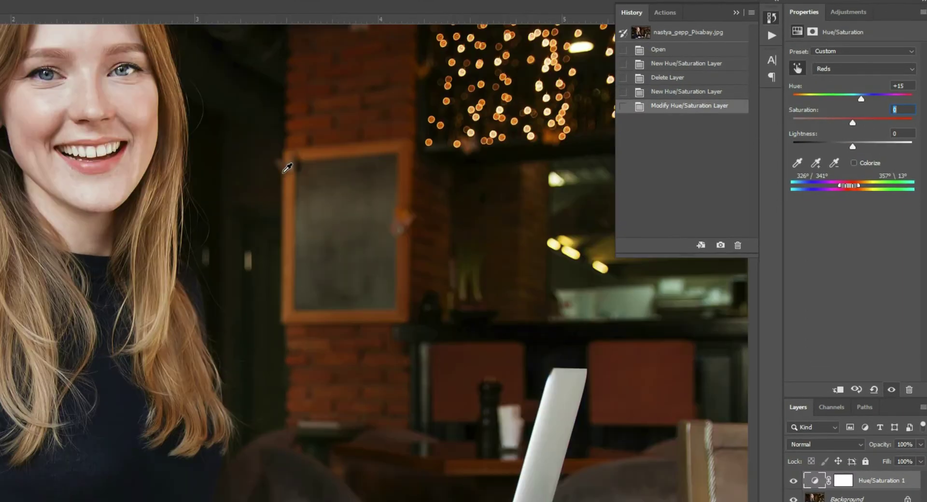
pyautogui.hotkey('ctrl', '+')
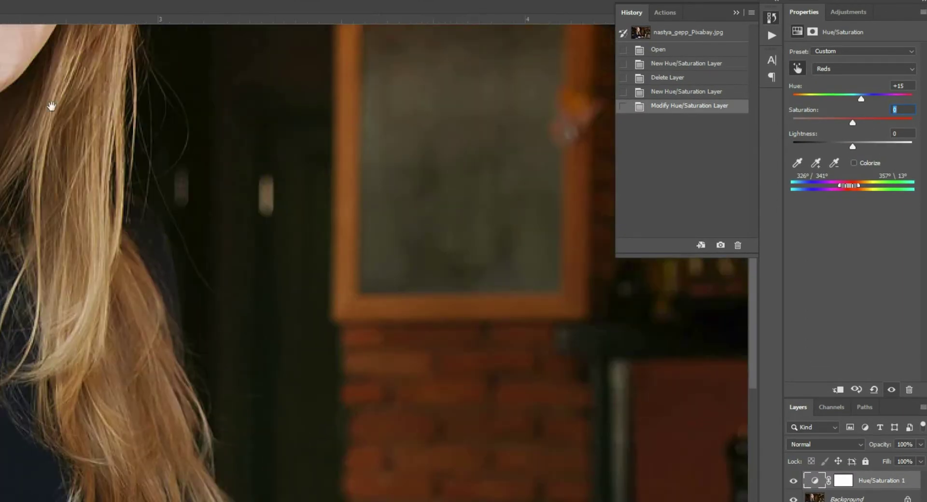
pyautogui.moveTo(118, 259); pyautogui.dragTo(301, 333)
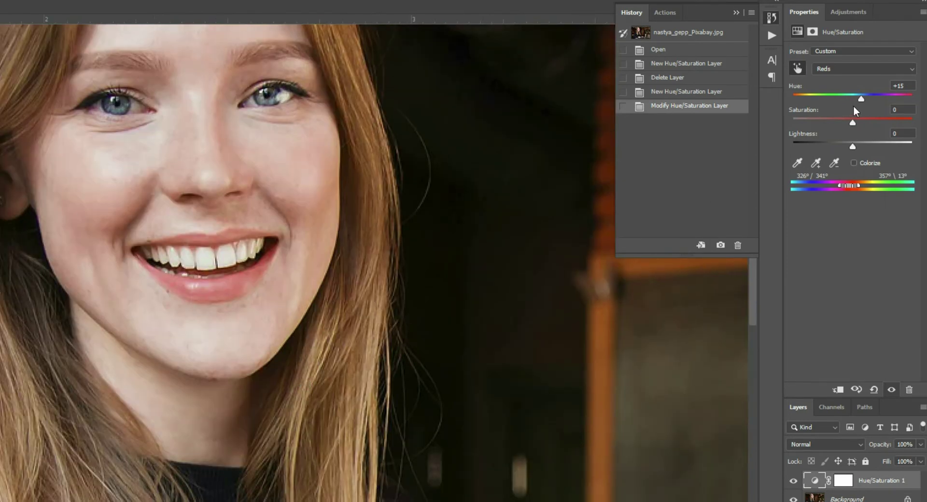
pyautogui.moveTo(854, 120); pyautogui.dragTo(868, 130)
pyautogui.moveTo(860, 100); pyautogui.dragTo(857, 103)
pyautogui.moveTo(861, 120); pyautogui.dragTo(857, 122)
pyautogui.moveTo(858, 124); pyautogui.dragTo(848, 130)
pyautogui.moveTo(851, 148)
pyautogui.mouseDown()
pyautogui.moveTo(897, 146)
pyautogui.moveTo(856, 150)
pyautogui.moveTo(894, 149)
pyautogui.moveTo(870, 149)
pyautogui.mouseUp()
# Invert the Hue/Saturation layer's mask to black to hide the adjustment.
pyautogui.click(843, 481)
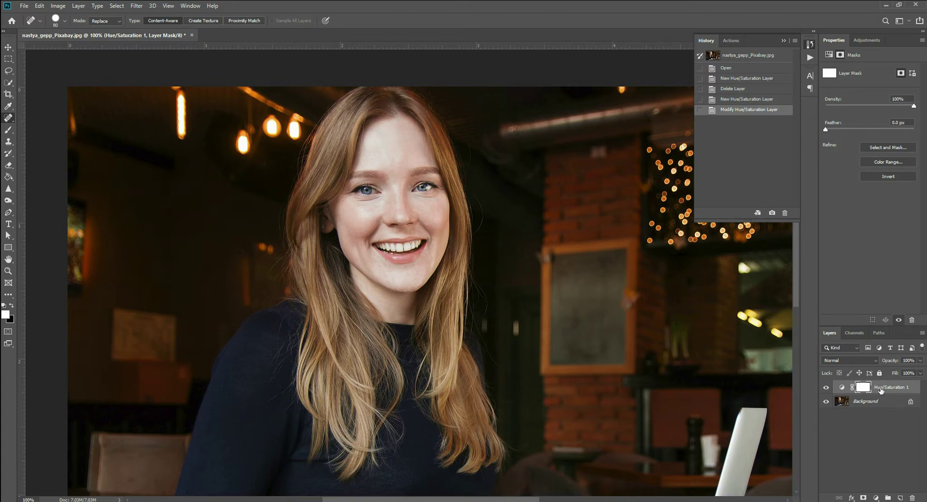
pyautogui.click(843, 388)
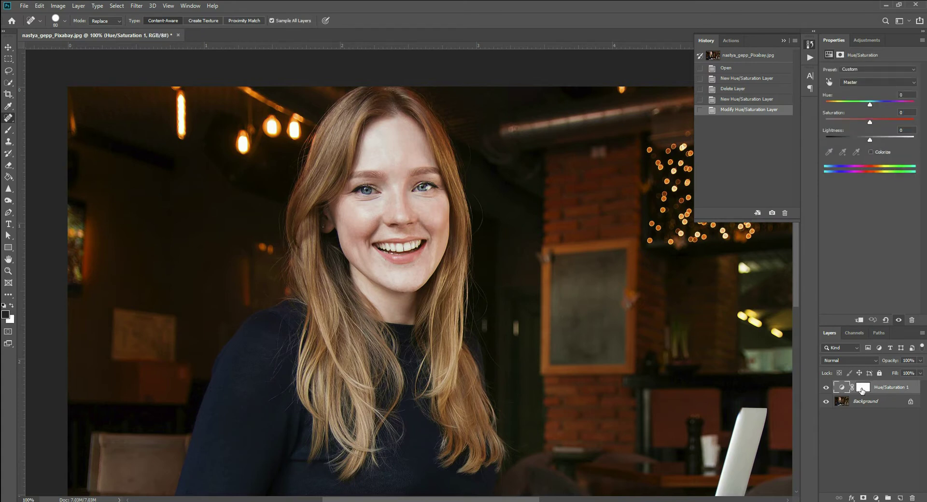
pyautogui.click(863, 389)
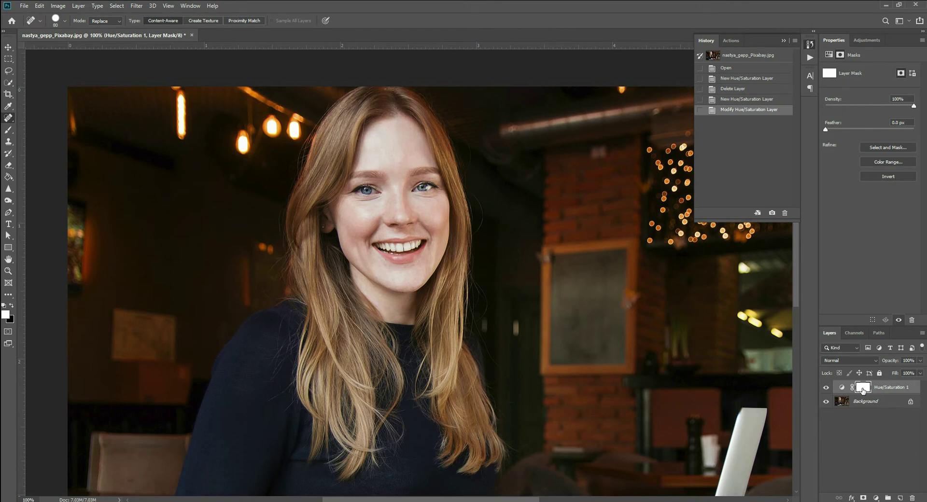
pyautogui.hotkey('ctrl', 'i')
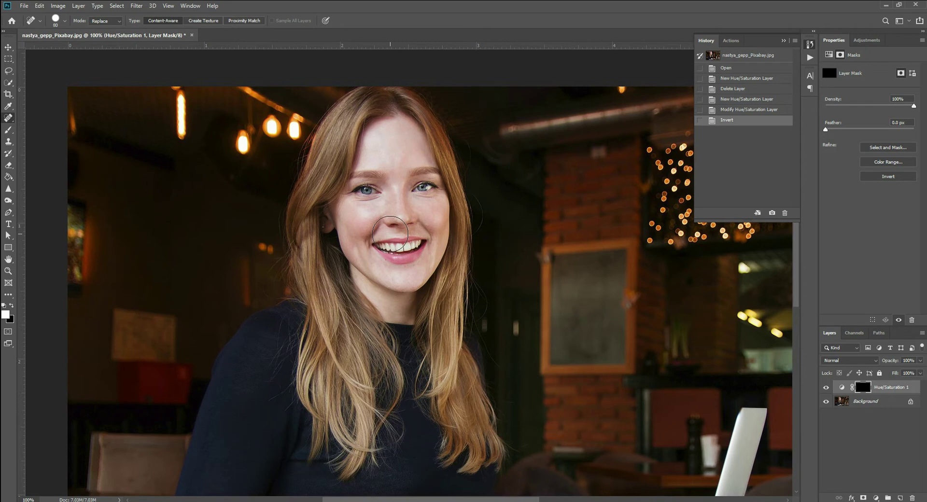
# Paint white with the Brush tool on the Hue/Saturation layer's mask over the reddish skin of the woman's face.
pyautogui.click(8, 132)
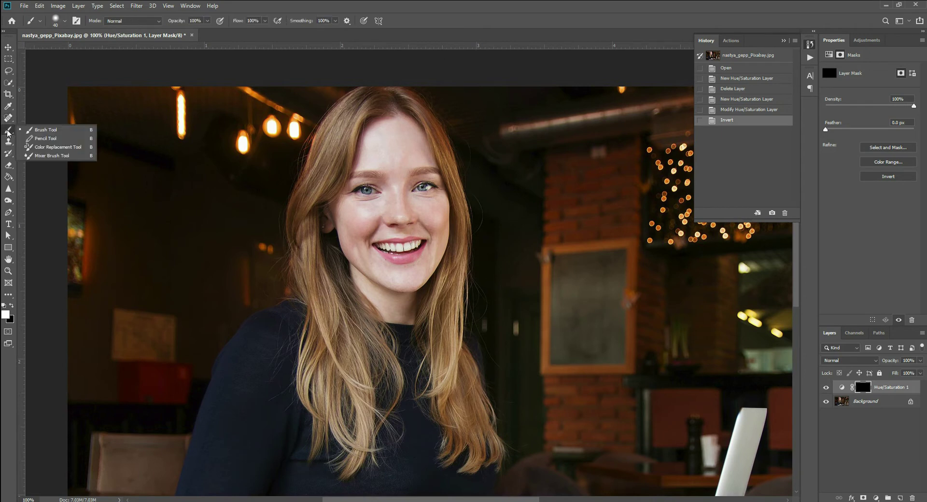
pyautogui.click(44, 130)
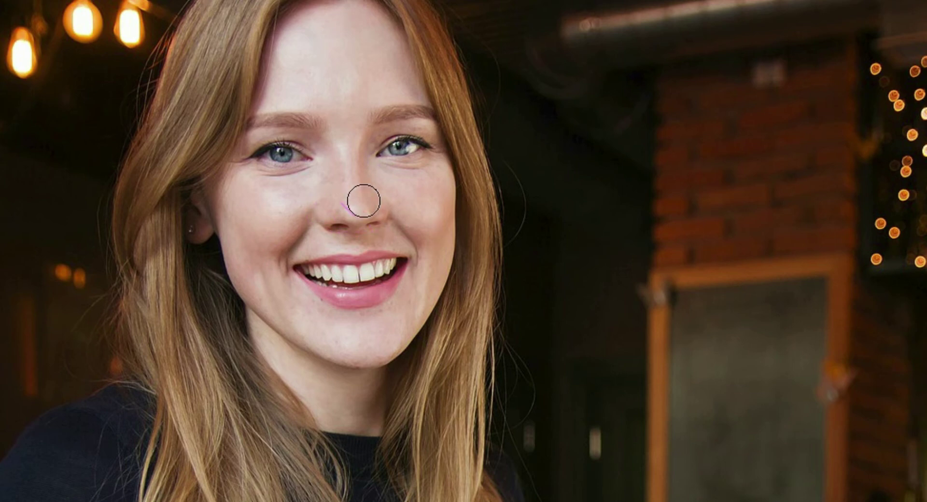
pyautogui.moveTo(406, 240); pyautogui.dragTo(426, 281)
pyautogui.hotkey('ctrl', '-')
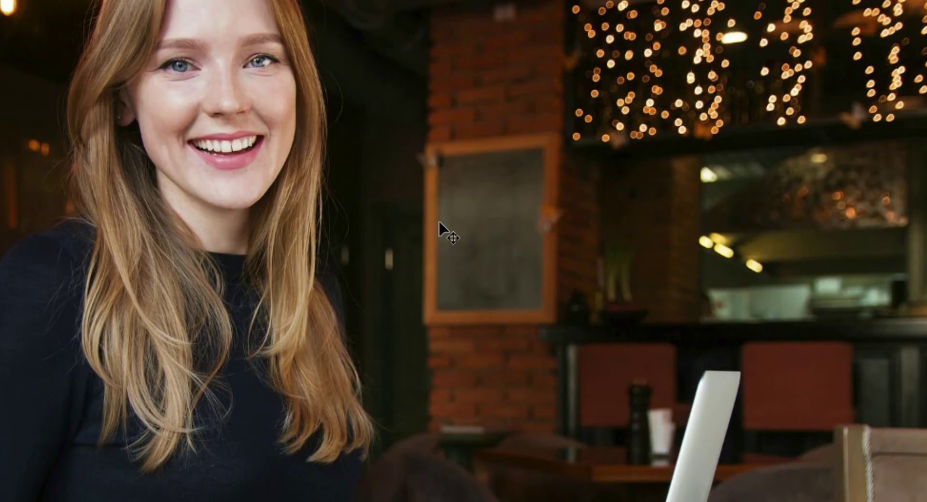
pyautogui.hotkey('ctrl', '+')
pyautogui.moveTo(425, 281); pyautogui.dragTo(483, 421)
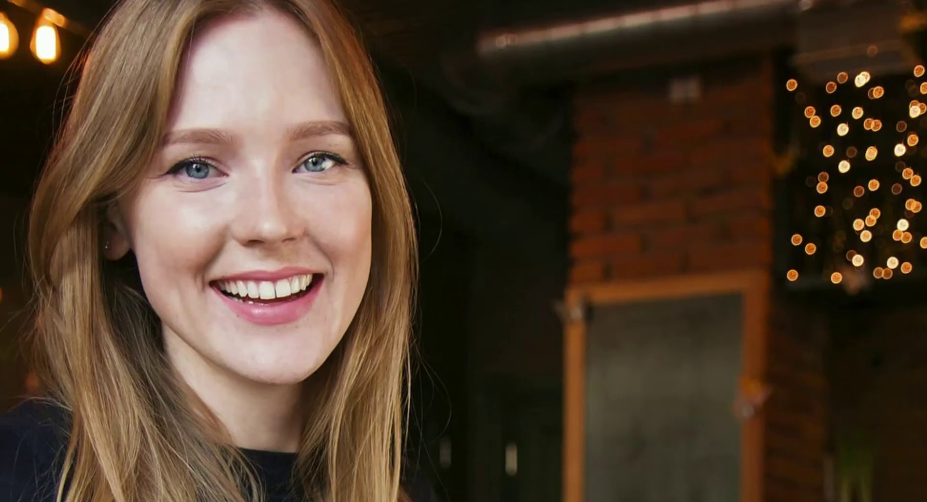